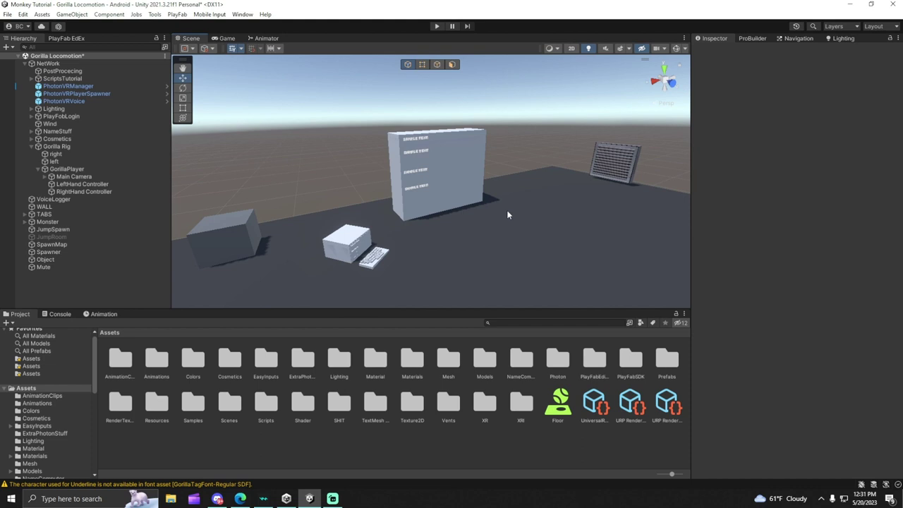
Zoom the Scene view and inspect LeftHand Controller's XR Controller, Sphere Collider and Vibrator components
scroll(507, 212, up, 1)
scroll(494, 219, up, 3)
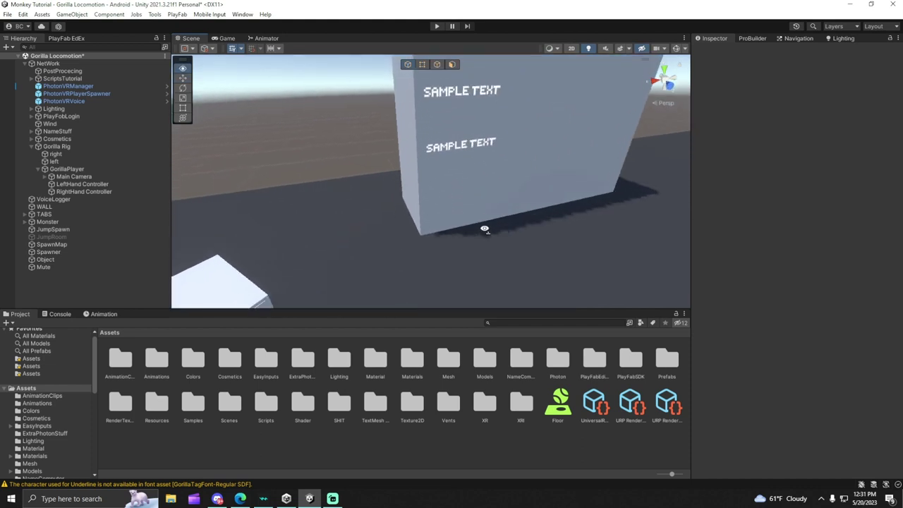
scroll(480, 233, up, 2)
click(69, 184)
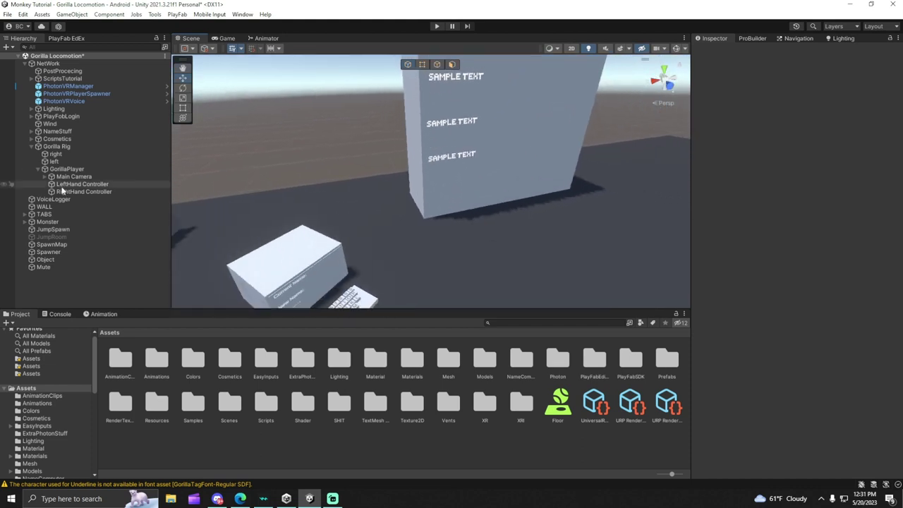
click(316, 452)
scroll(464, 230, up, 2)
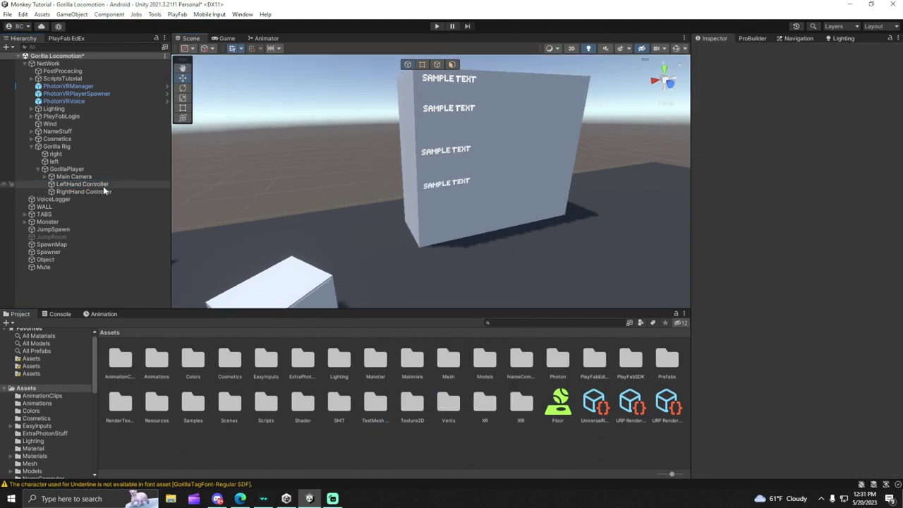
Add a 3D Capsule as a child of LeftHand Controller
click(72, 185)
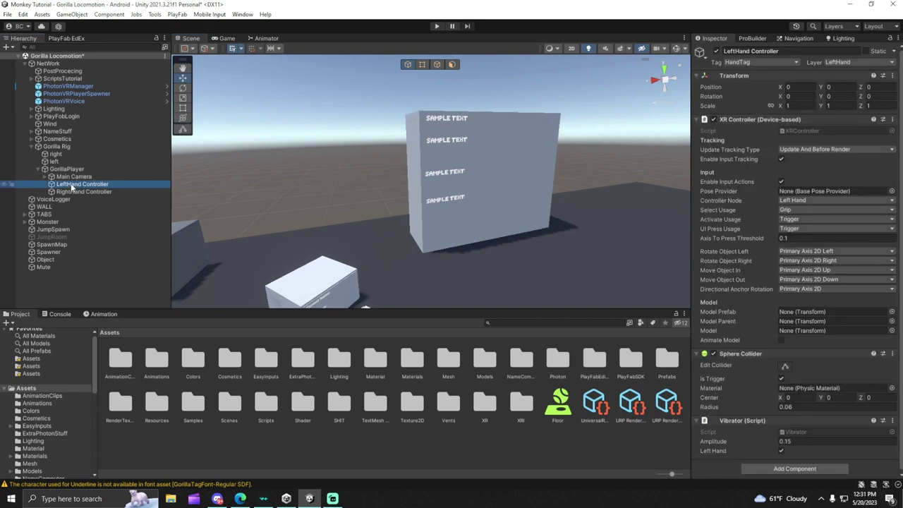
right_click(71, 187)
mouse_move(99, 272)
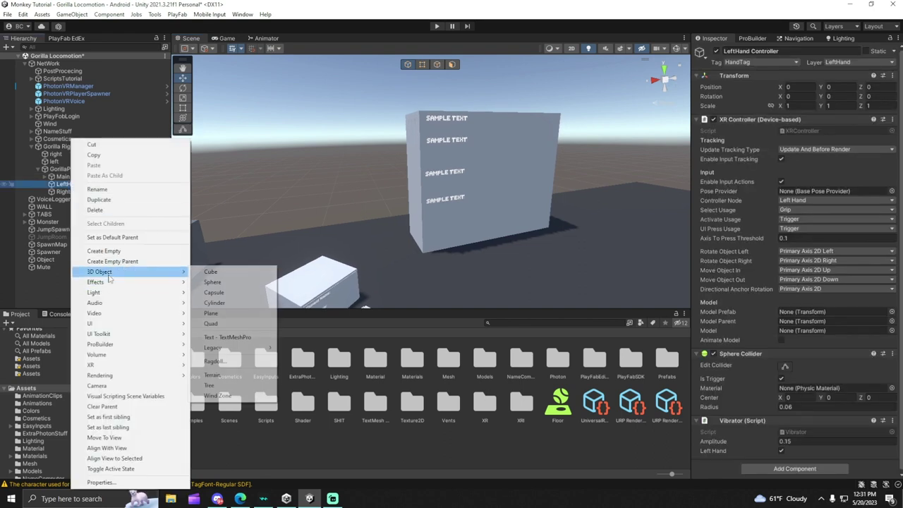
click(219, 295)
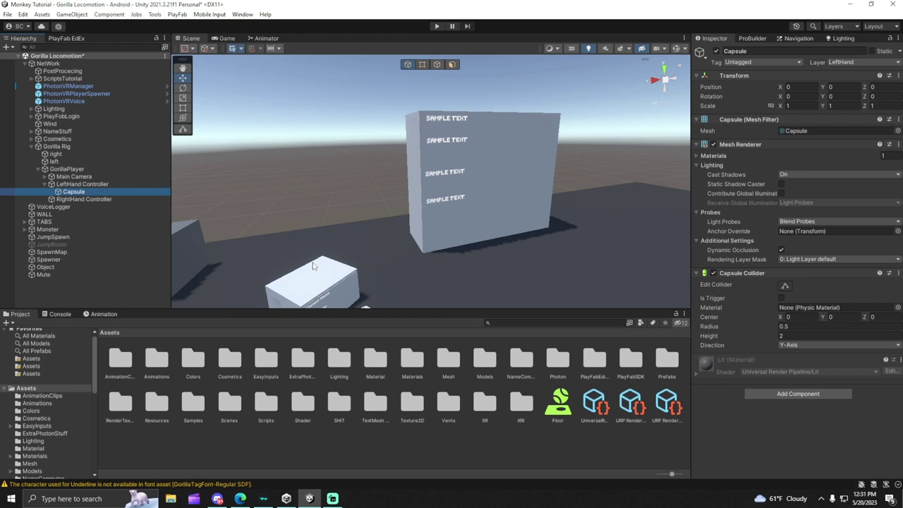
Frame the new capsule and rotate it 90° on X so it lies horizontally
alt+drag(314, 266, 247, 137)
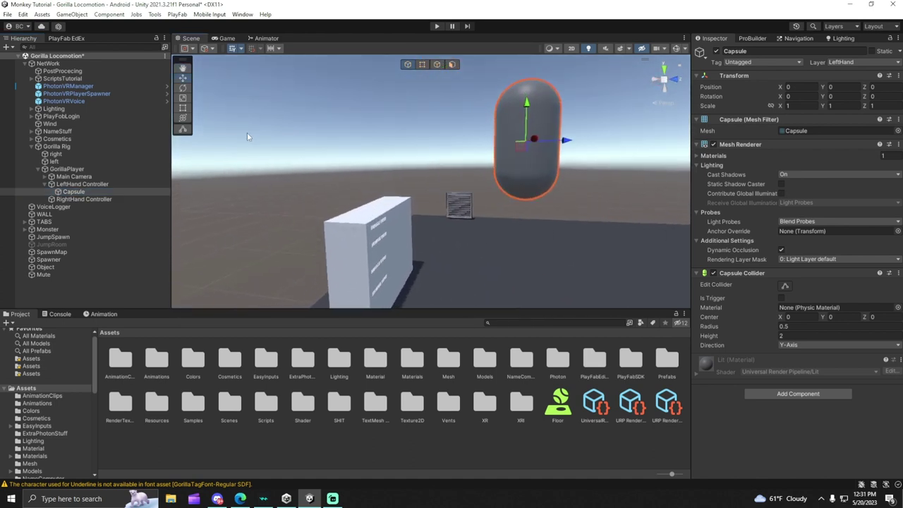
alt+drag(471, 134, 471, 97)
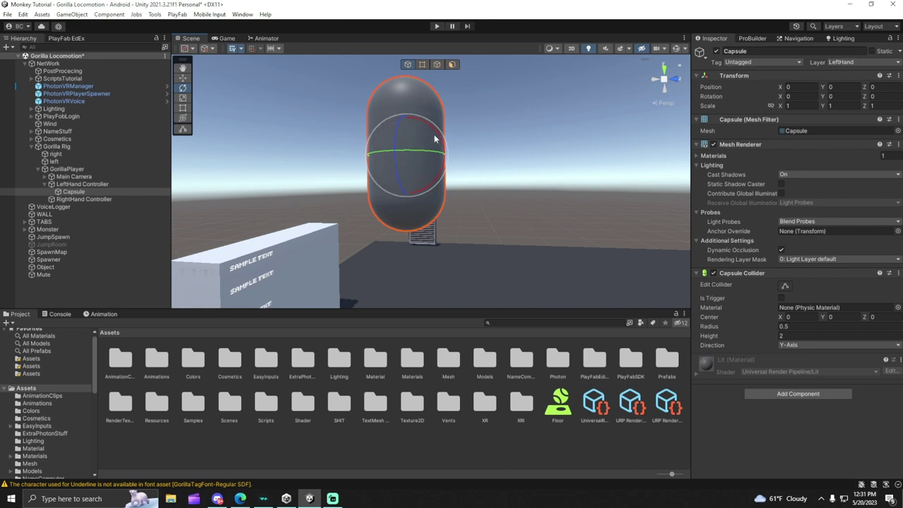
drag(438, 146, 491, 238)
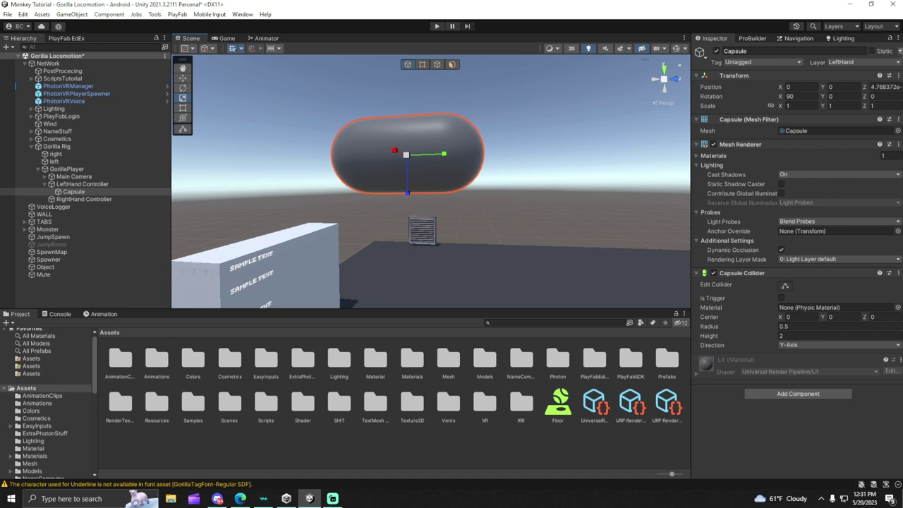
Shrink the capsule uniformly to fingertip size using the Scale gizmo's centre
click(899, 52)
click(739, 94)
mouse_move(407, 155)
mouse_down()
mouse_move(376, 170)
mouse_move(392, 185)
mouse_up()
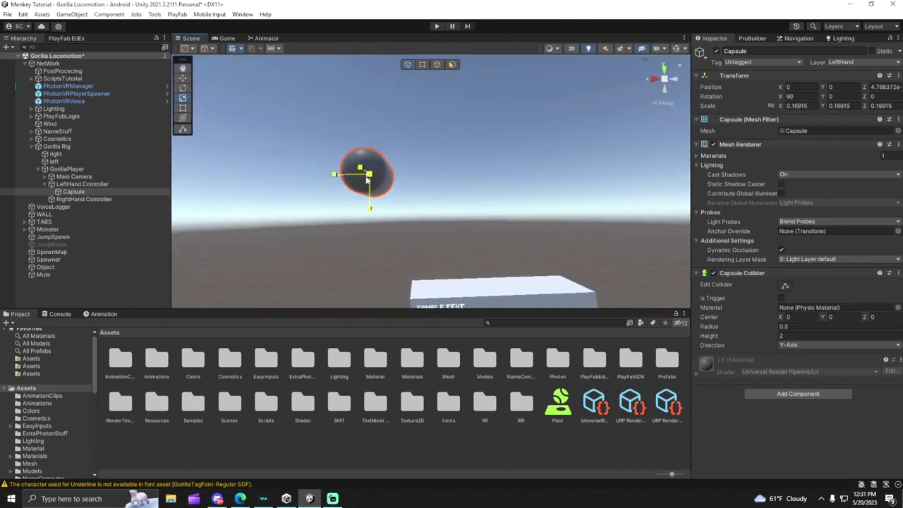
mouse_move(362, 189)
mouse_down()
mouse_move(328, 287)
mouse_move(328, 148)
mouse_up()
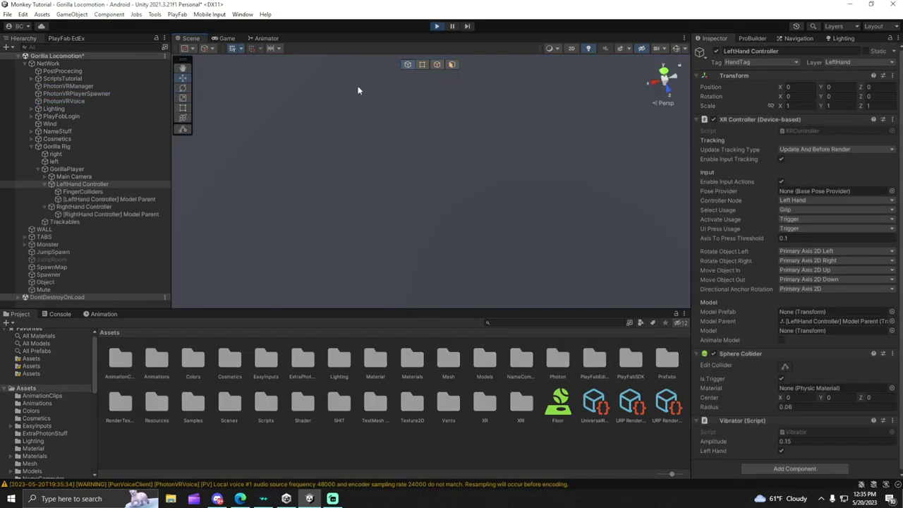
Move FingerColliders onto the gorilla's left fingertip, orbiting to check its placement
click(82, 192)
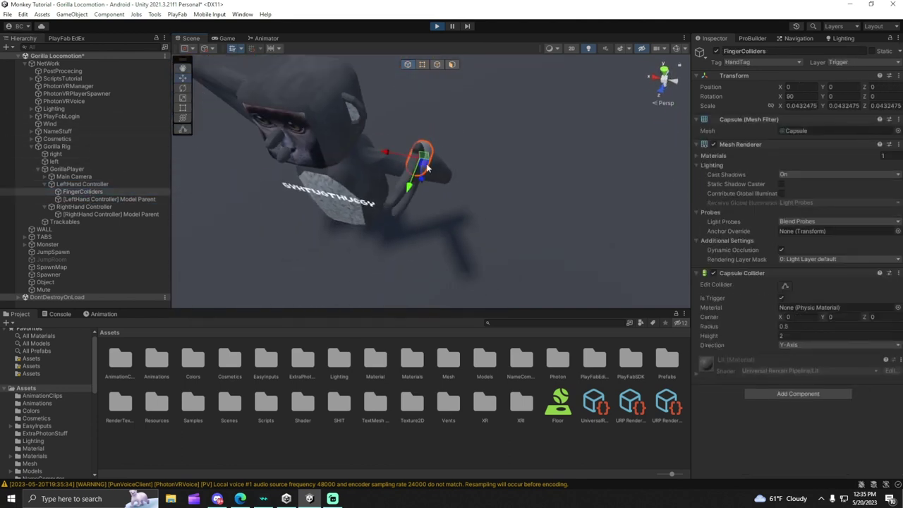
mouse_move(426, 168)
mouse_down()
mouse_move(406, 200)
mouse_move(437, 156)
mouse_up()
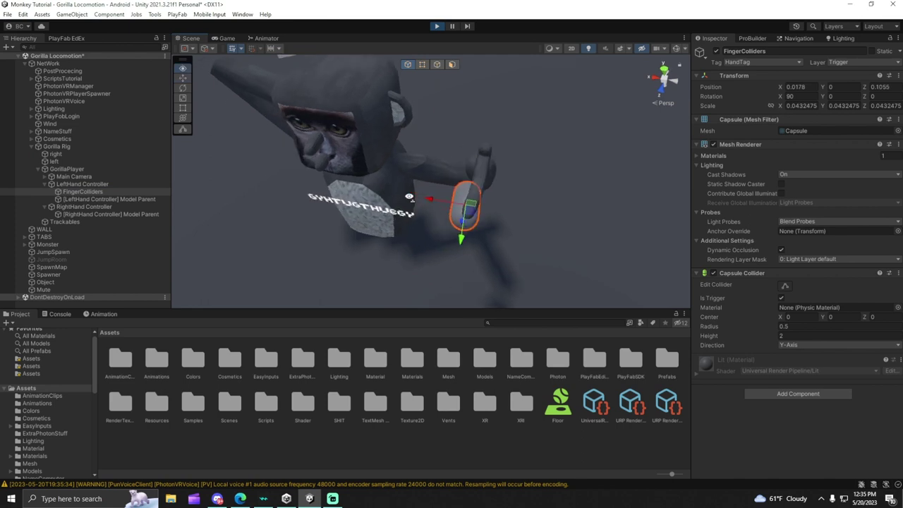
mouse_move(438, 155)
right_down()
mouse_move(371, 94)
mouse_move(554, 162)
right_up()
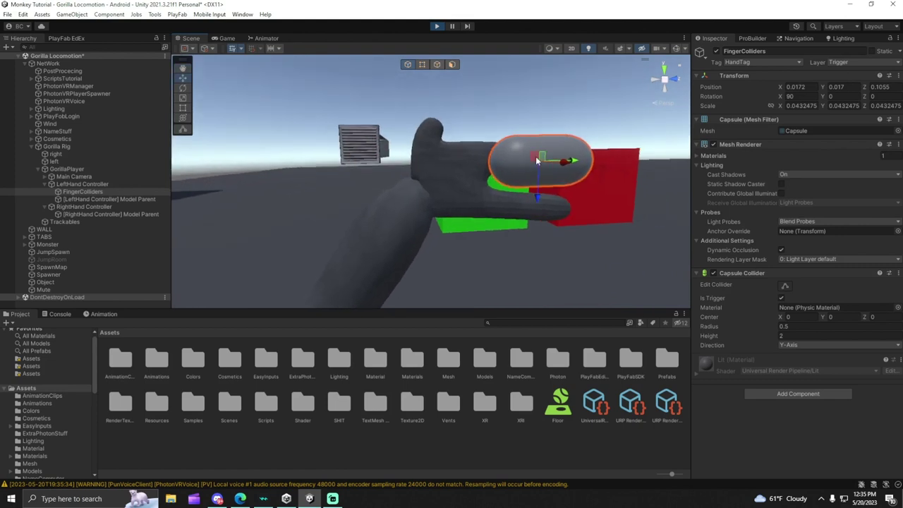
right_drag(536, 161, 523, 166)
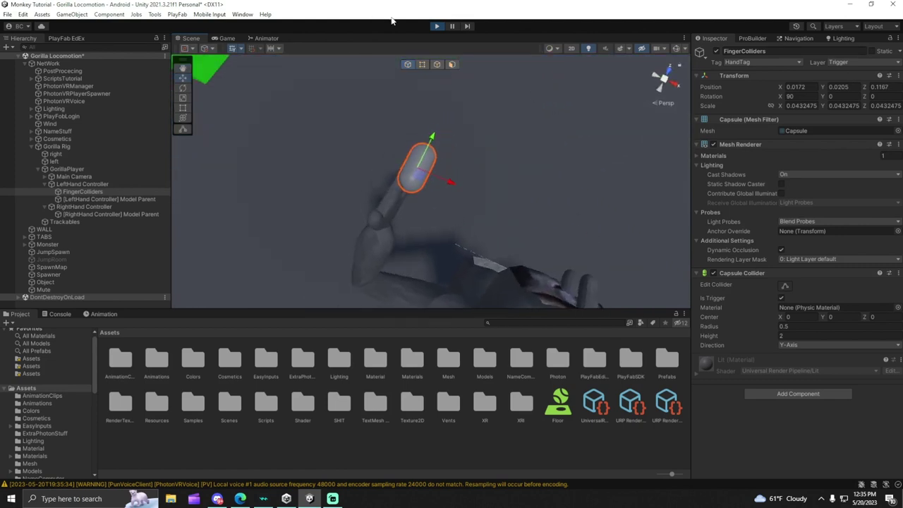
Stop and restart play mode, resetting the finger collider to its original position
click(437, 26)
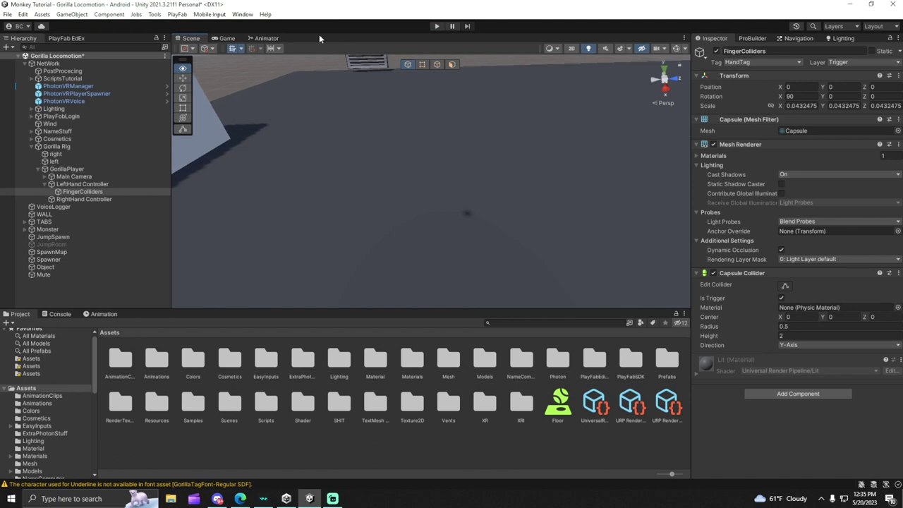
right_drag(430, 177, 421, 122)
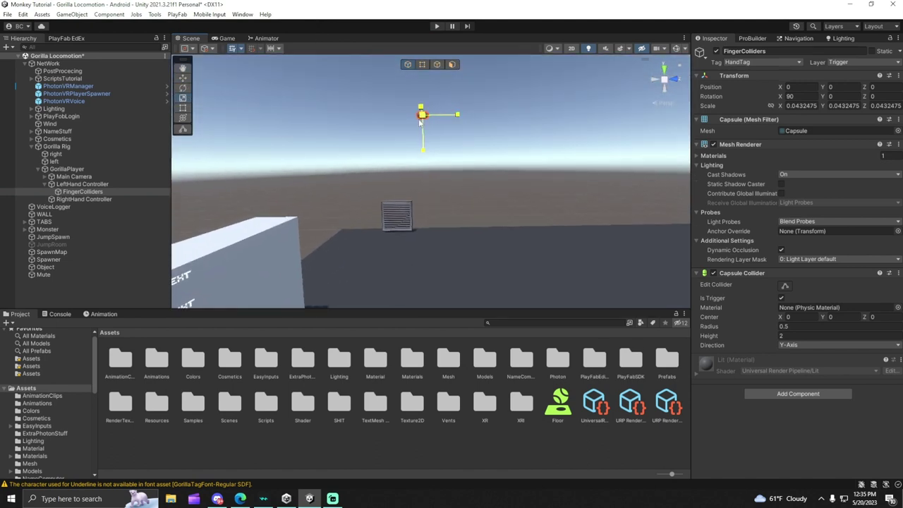
click(405, 128)
click(434, 26)
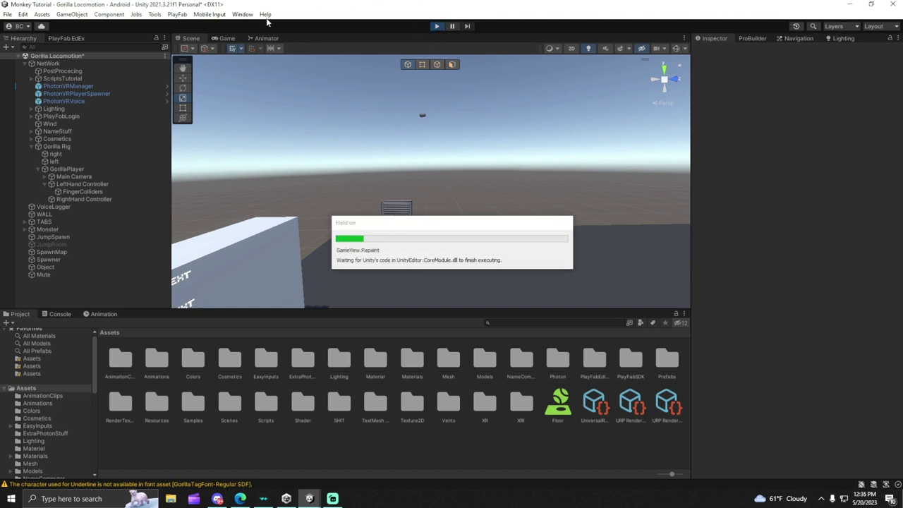
Focus on LeftHand Controller and move the left hand within the scene
click(189, 38)
double_click(77, 183)
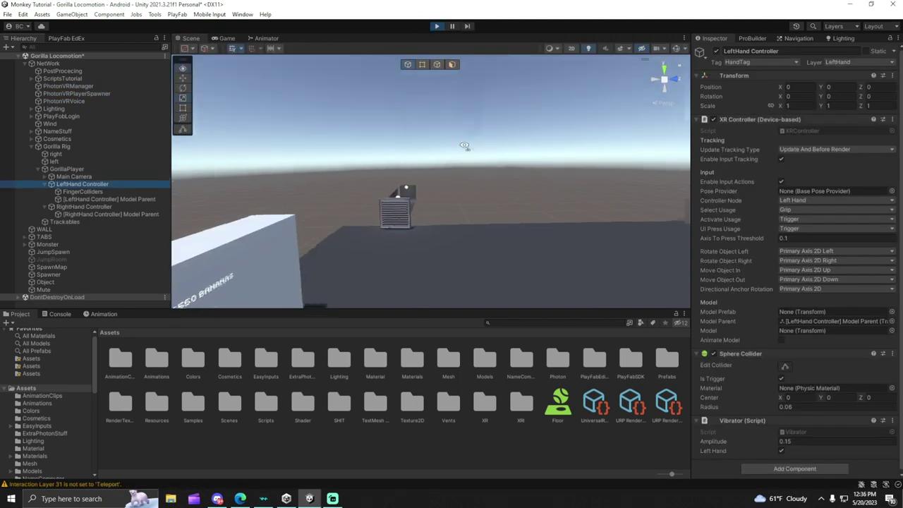
click(184, 87)
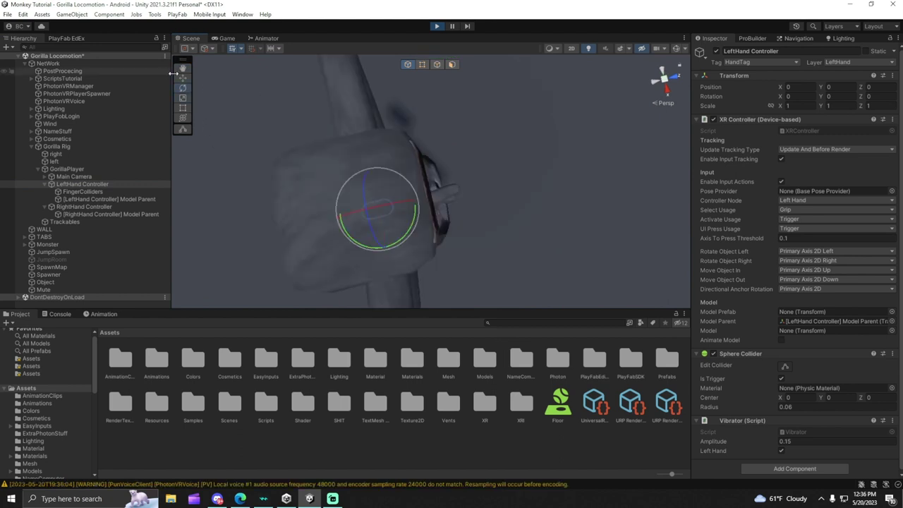
click(182, 78)
drag(386, 217, 436, 95)
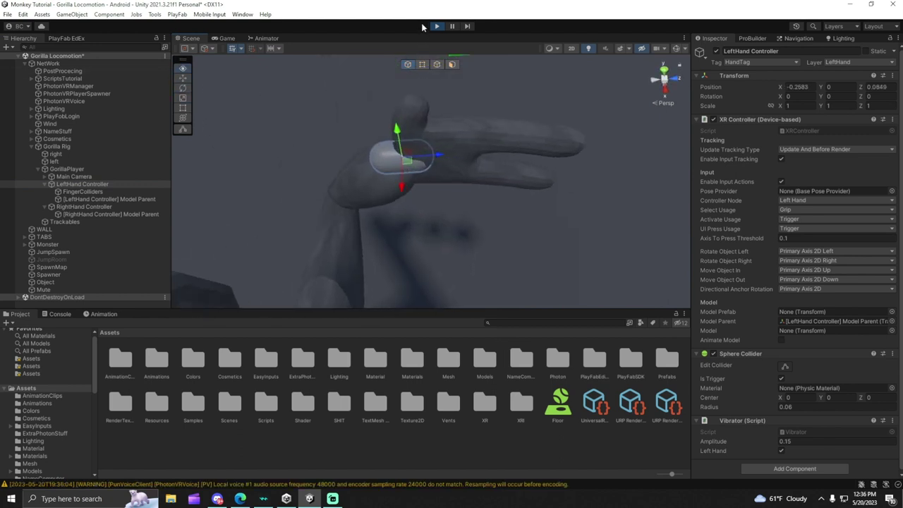
Drag FingerColliders onto the left fingertip near the green and red buttons
click(83, 191)
drag(403, 161, 574, 138)
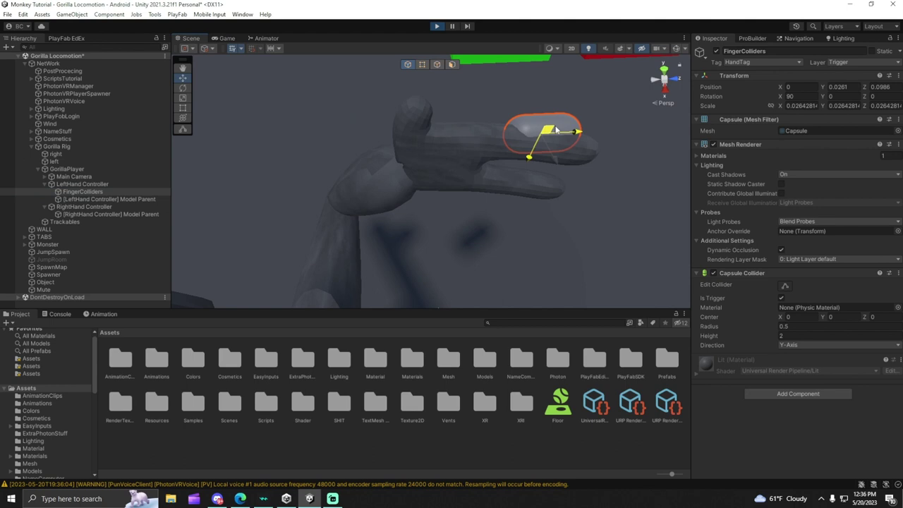
key(f)
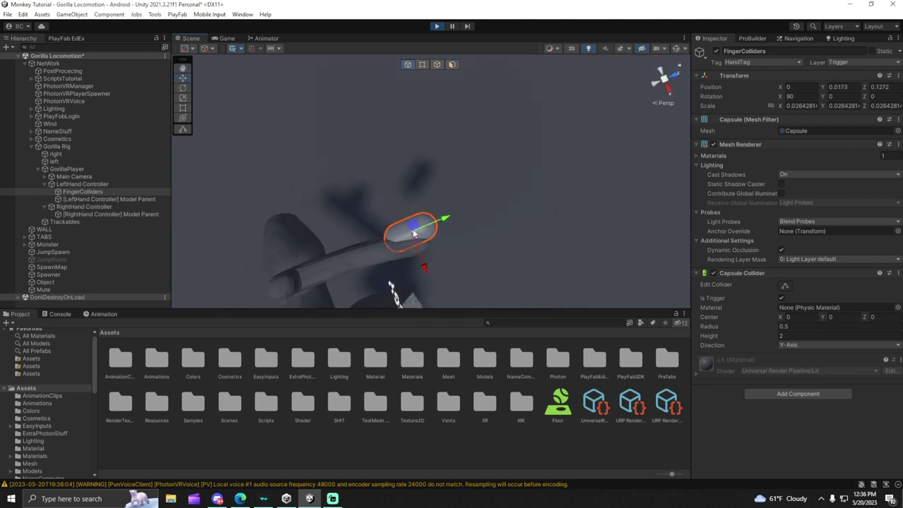
mouse_move(414, 233)
mouse_down()
mouse_move(405, 248)
mouse_move(442, 211)
mouse_up()
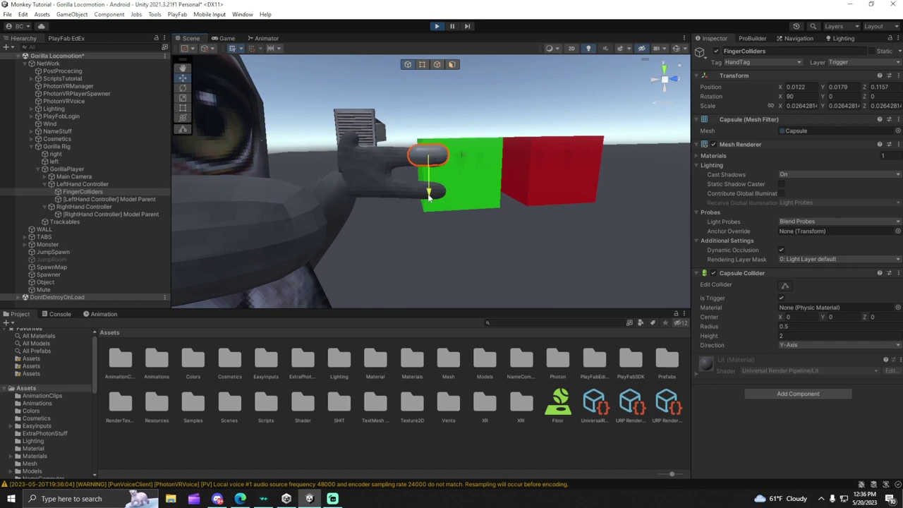
mouse_move(428, 200)
alt+mouse_down()
mouse_move(231, 225)
mouse_move(426, 182)
mouse_move(433, 164)
mouse_move(494, 147)
alt+mouse_up()
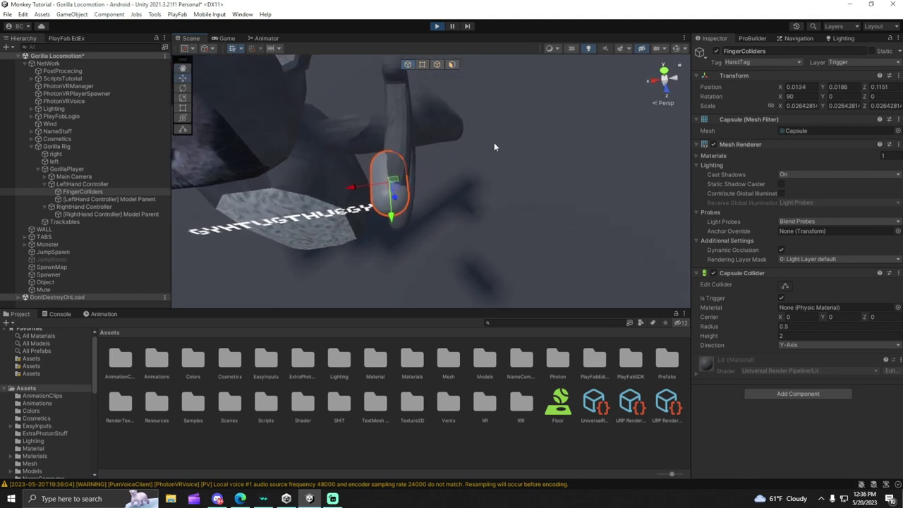
Copy FingerColliders' Transform in play, then paste it after stopping to keep position (0.0134, 0.0186, 0.1151)
click(897, 76)
mouse_move(824, 151)
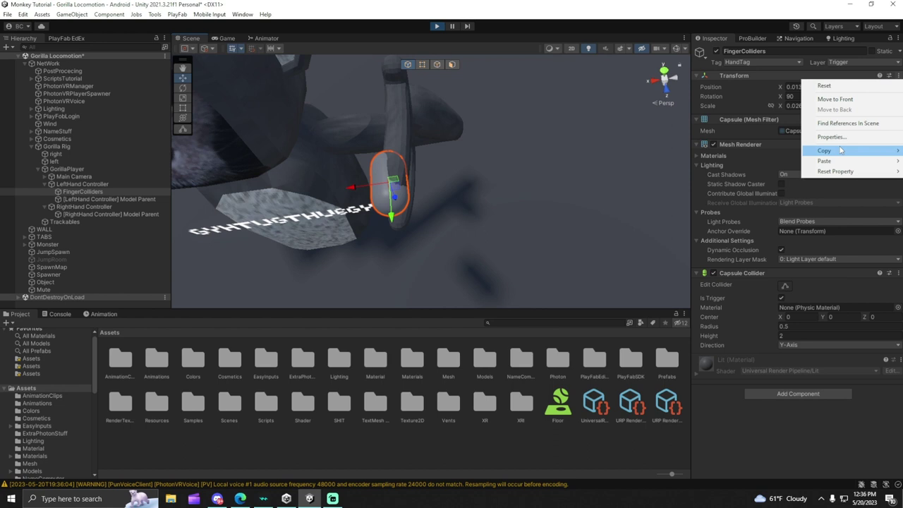
click(788, 152)
click(439, 27)
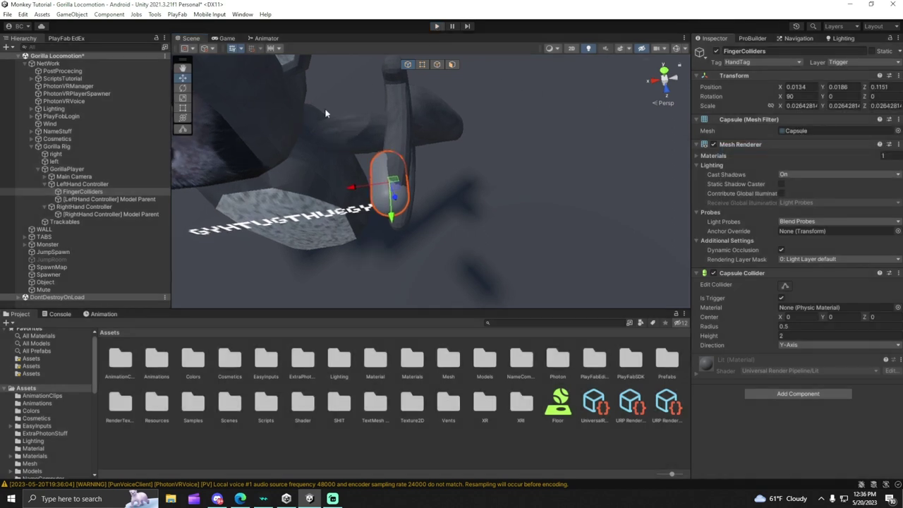
click(897, 76)
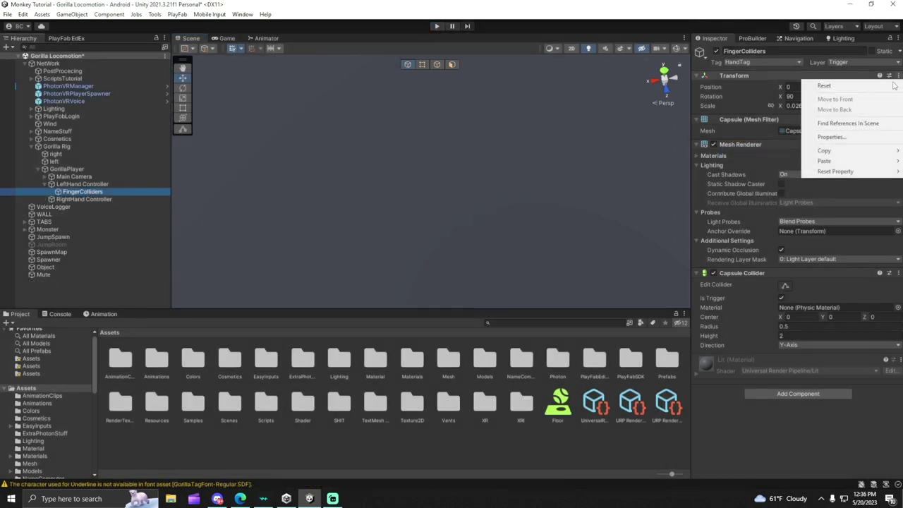
mouse_move(824, 160)
click(772, 163)
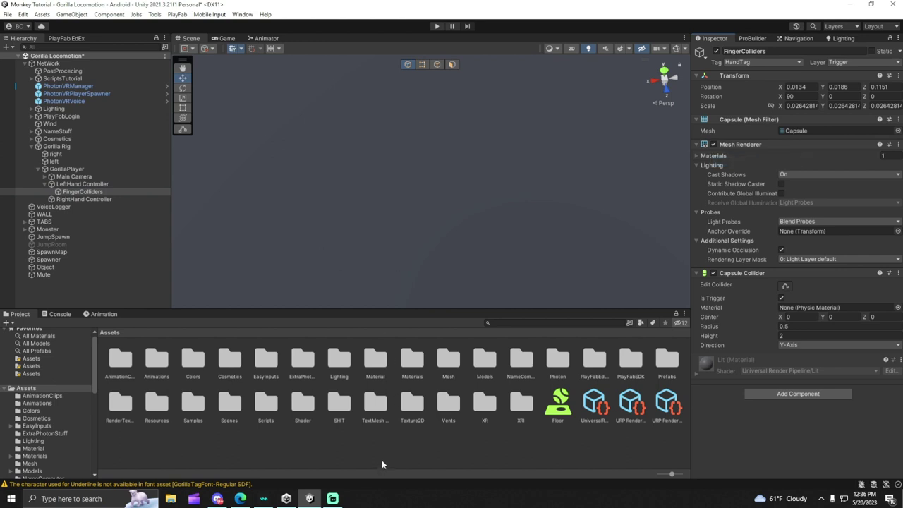
Start play mode and focus the view on LeftHand Controller
click(437, 26)
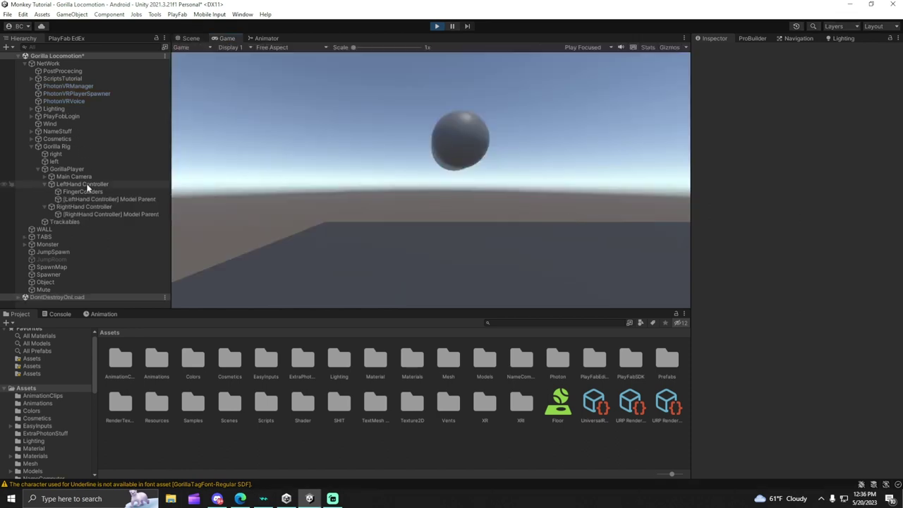
click(82, 184)
click(190, 38)
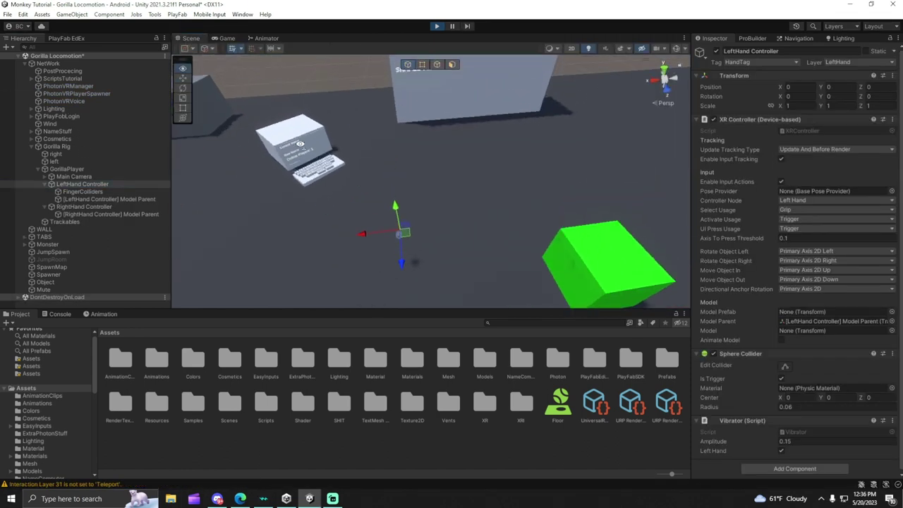
key(f)
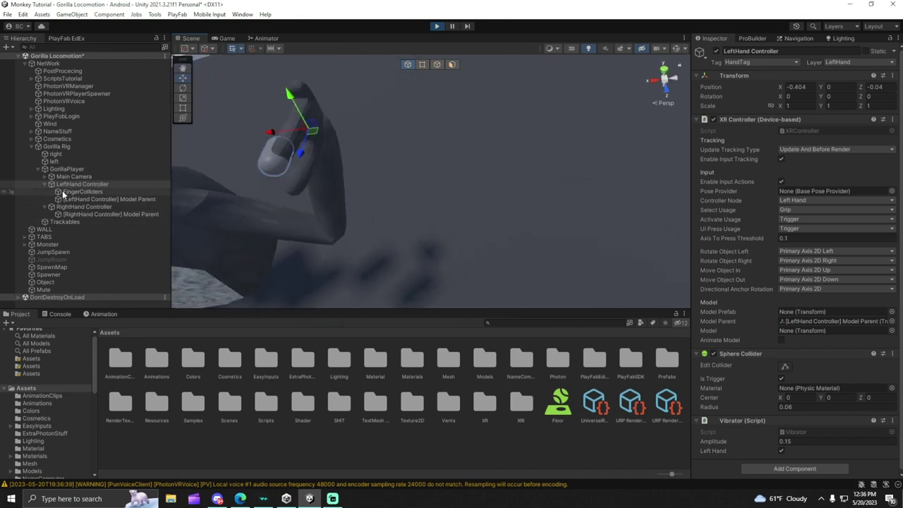
Rotate FingerColliders to about -10.7 on Z so it aligns with the finger
click(62, 191)
key(f)
key(e)
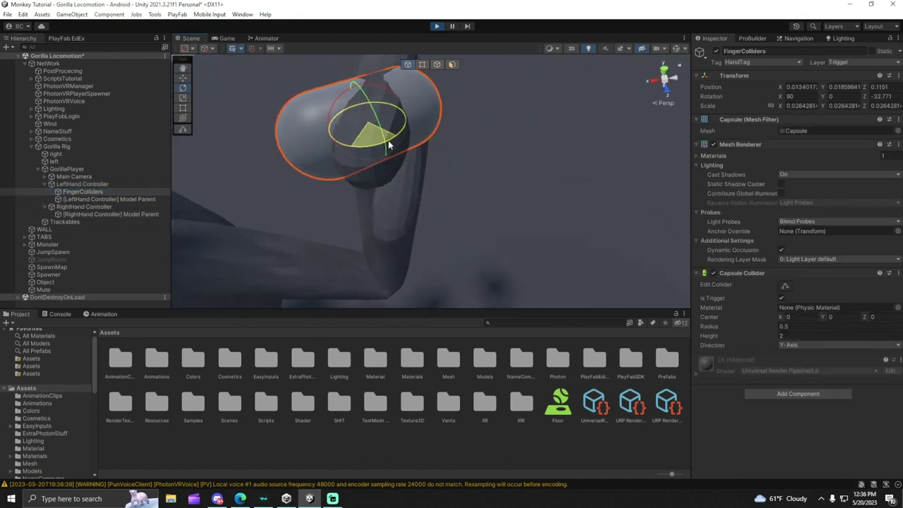
mouse_move(389, 145)
mouse_down()
mouse_move(398, 142)
mouse_move(359, 256)
mouse_move(406, 192)
mouse_up()
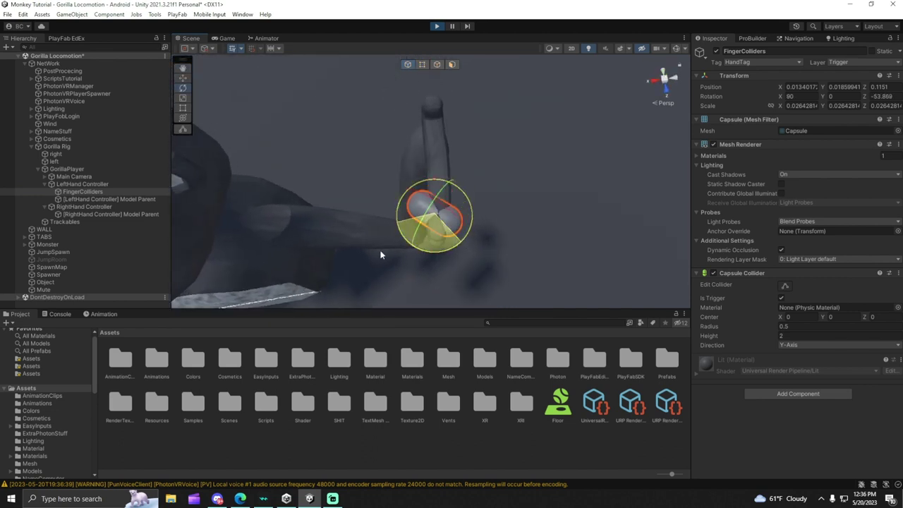
drag(465, 244, 470, 255)
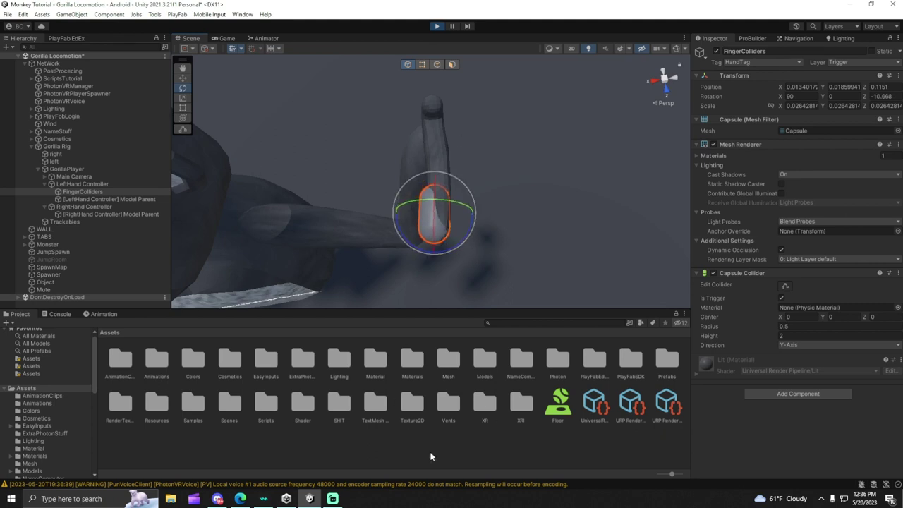
Copy FingerColliders' rotation and stop play mode
click(899, 76)
mouse_move(824, 151)
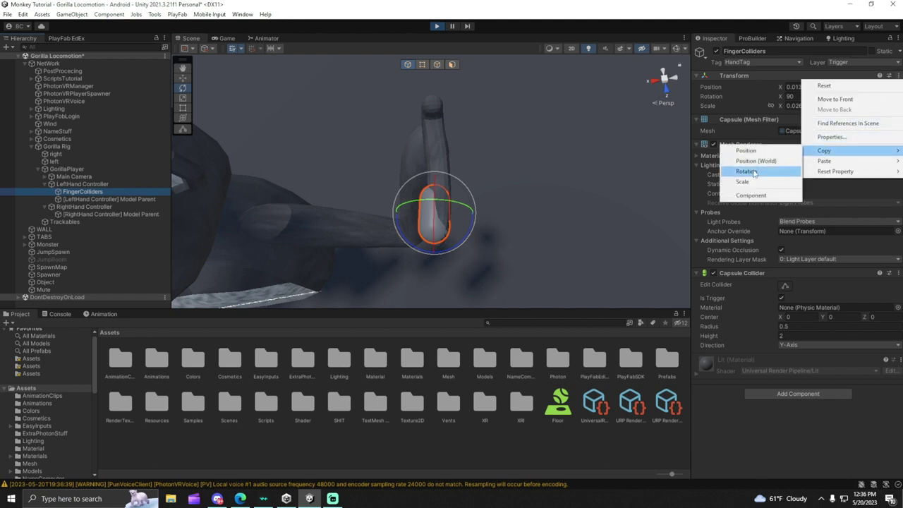
click(747, 172)
click(455, 408)
click(437, 26)
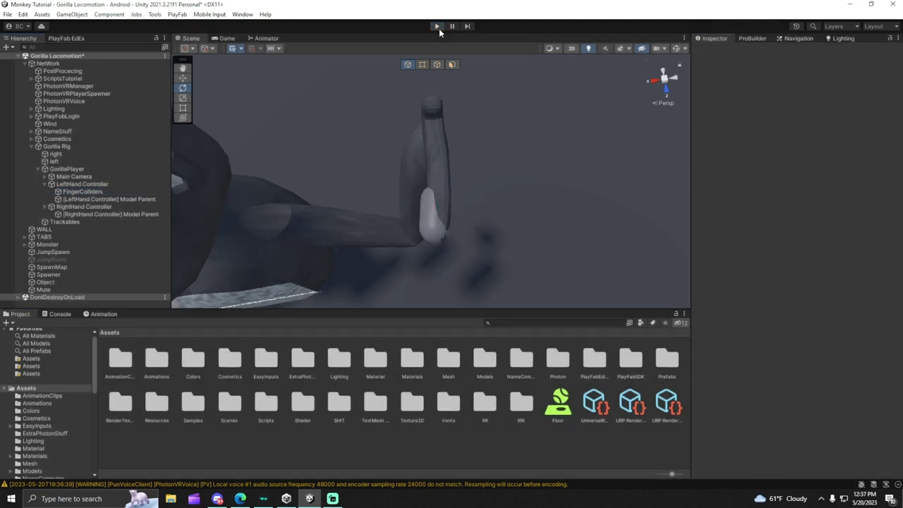
Paste the copied rotation onto FingerColliders and start play mode again
click(69, 192)
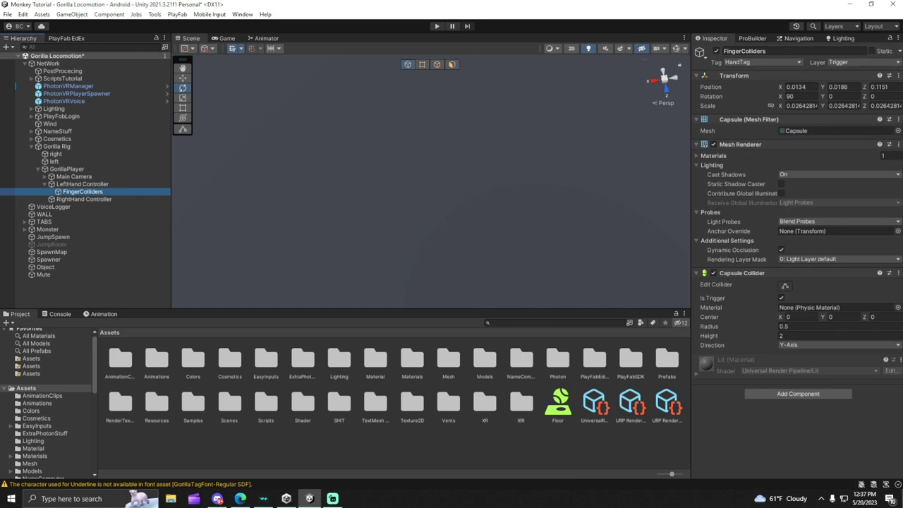
click(899, 76)
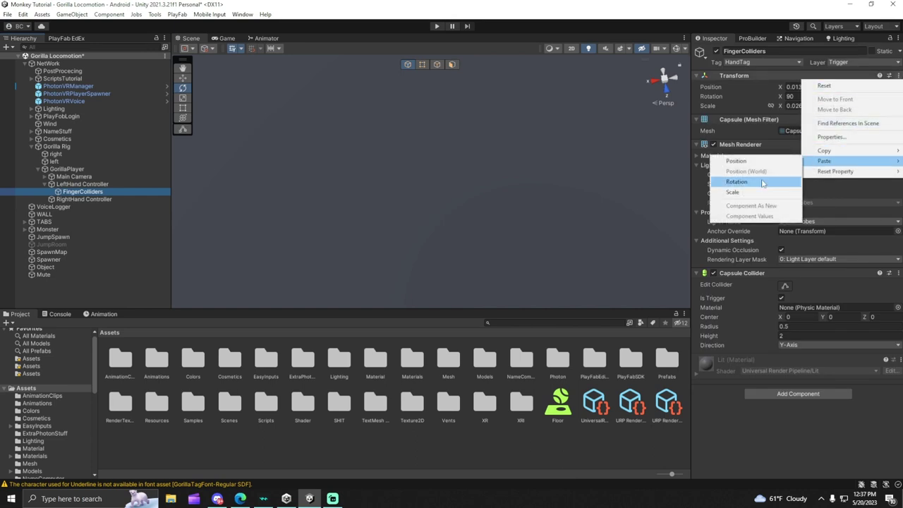
click(748, 182)
click(398, 455)
click(437, 27)
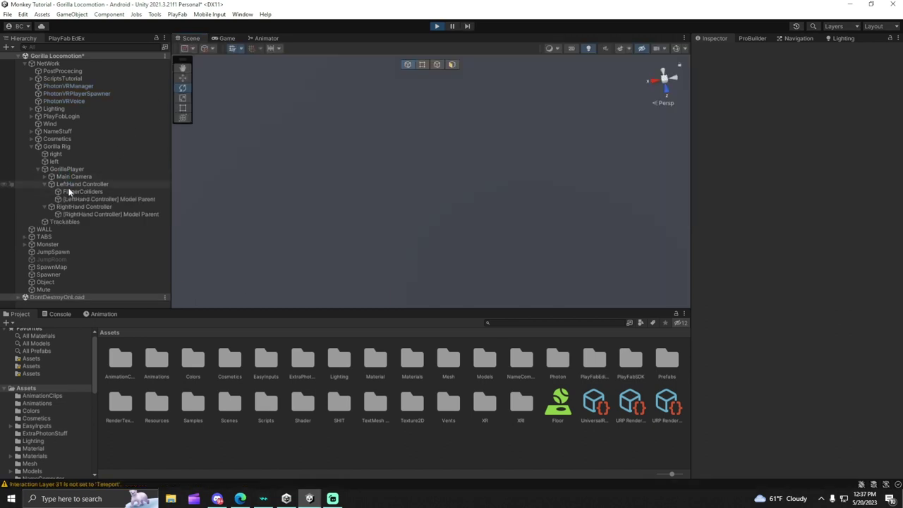
Move FingerColliders onto the left index fingertip, raising it slightly along Y
click(77, 184)
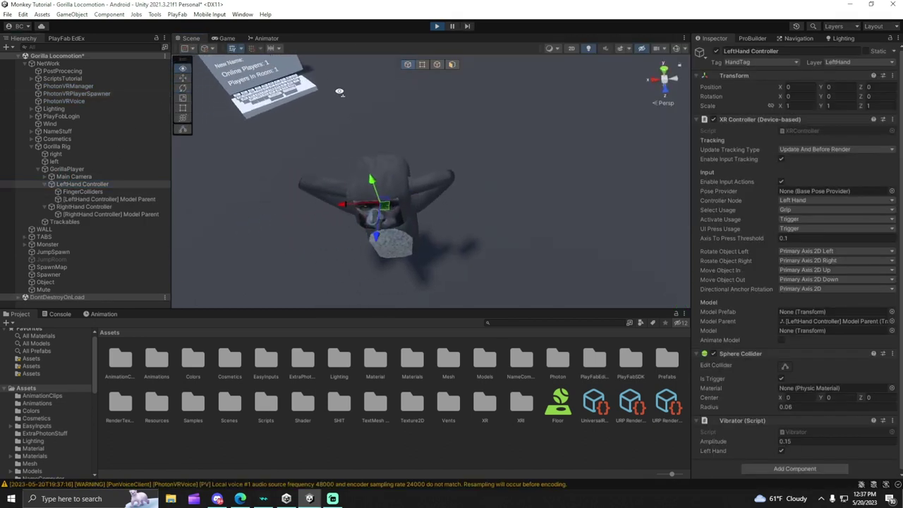
mouse_move(339, 92)
right_down()
mouse_move(536, 265)
mouse_move(520, 257)
mouse_move(575, 249)
mouse_move(530, 240)
mouse_move(583, 269)
mouse_move(566, 255)
right_up()
click(441, 192)
drag(430, 189, 427, 179)
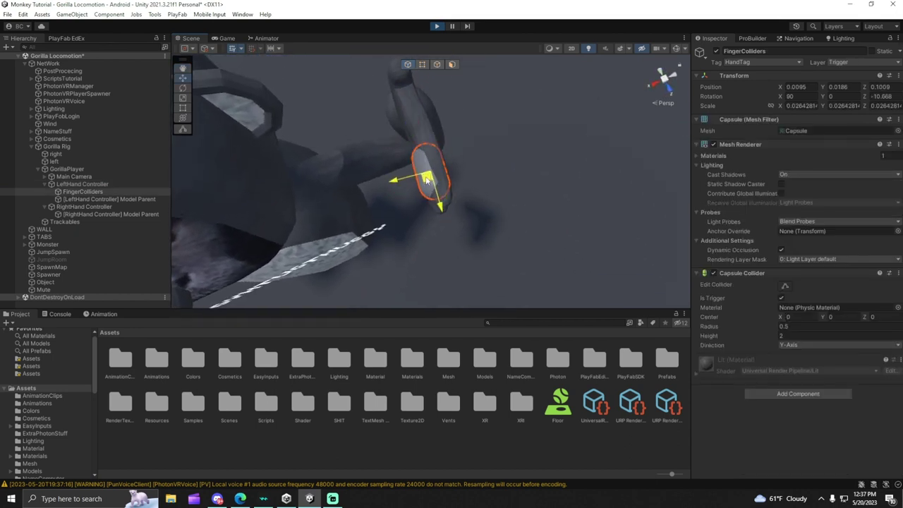
mouse_move(433, 186)
right_down()
mouse_move(261, 89)
mouse_move(550, 89)
mouse_move(546, 150)
right_up()
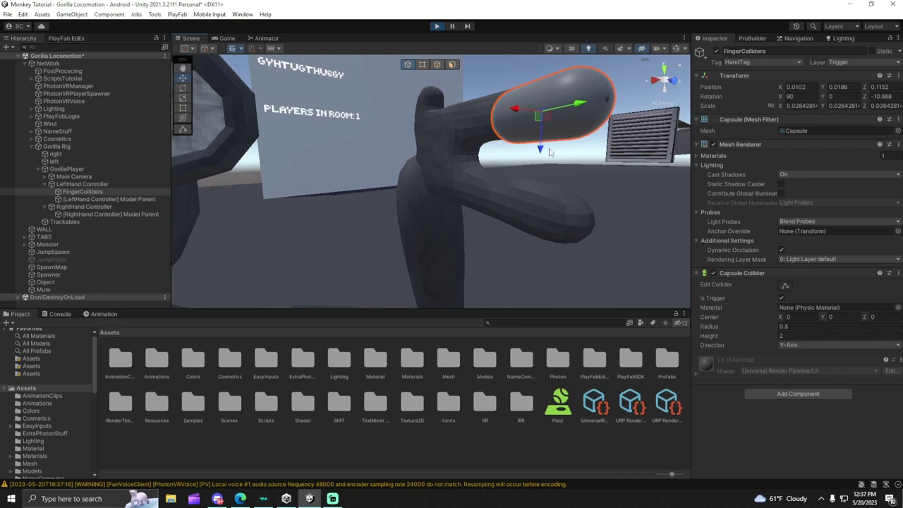
mouse_move(546, 149)
mouse_down()
mouse_move(545, 122)
mouse_move(553, 149)
mouse_up()
Fly the view around the gorilla rig and in close to inspect the capsule
mouse_move(552, 149)
right_down()
mouse_move(564, 350)
mouse_move(402, 210)
right_up()
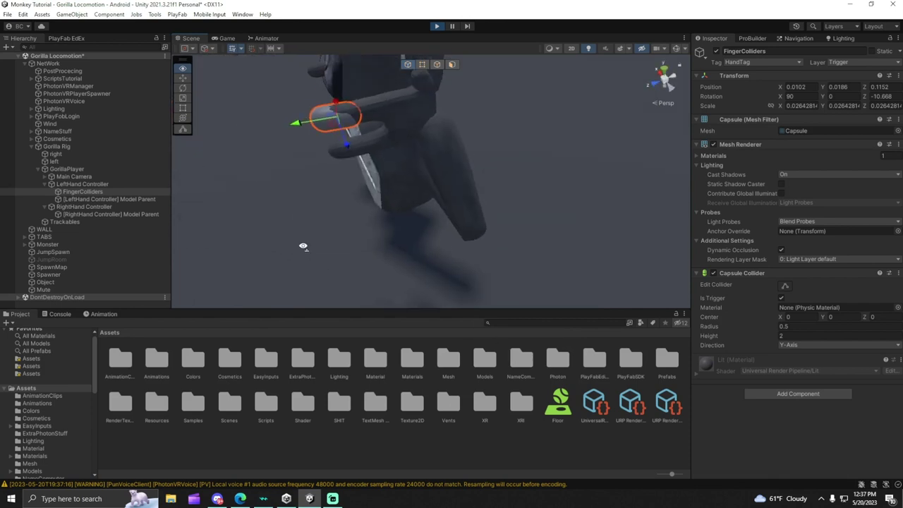
right_drag(402, 209, 524, 170)
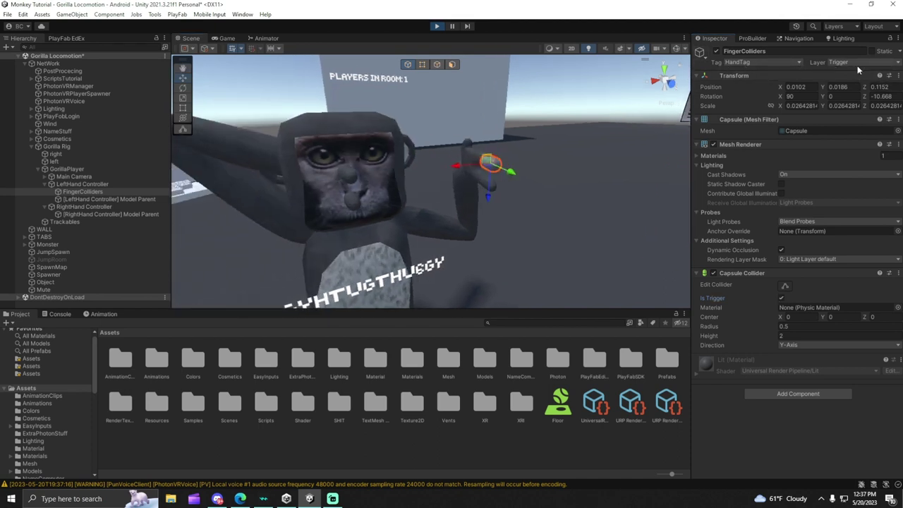
scroll(508, 100, up, 3)
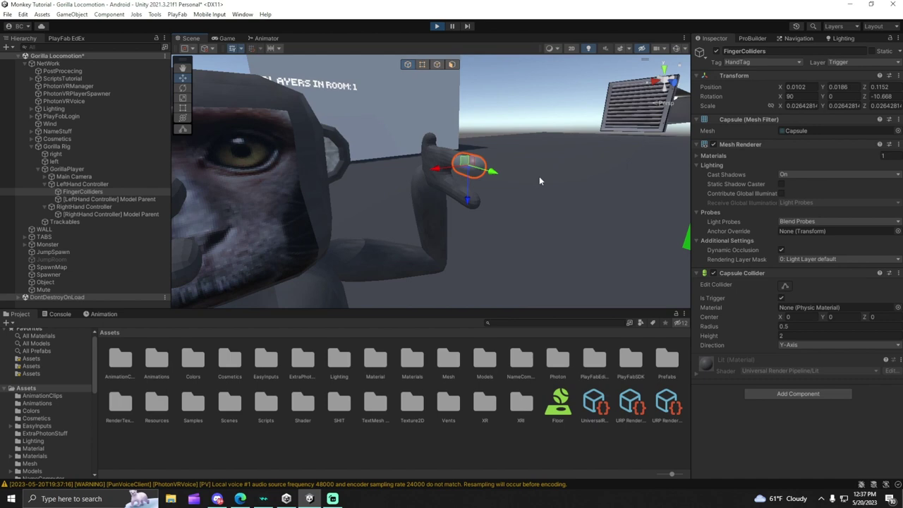
mouse_move(539, 178)
right_down()
mouse_move(603, 183)
mouse_move(311, 132)
mouse_move(535, 78)
mouse_move(413, 247)
right_up()
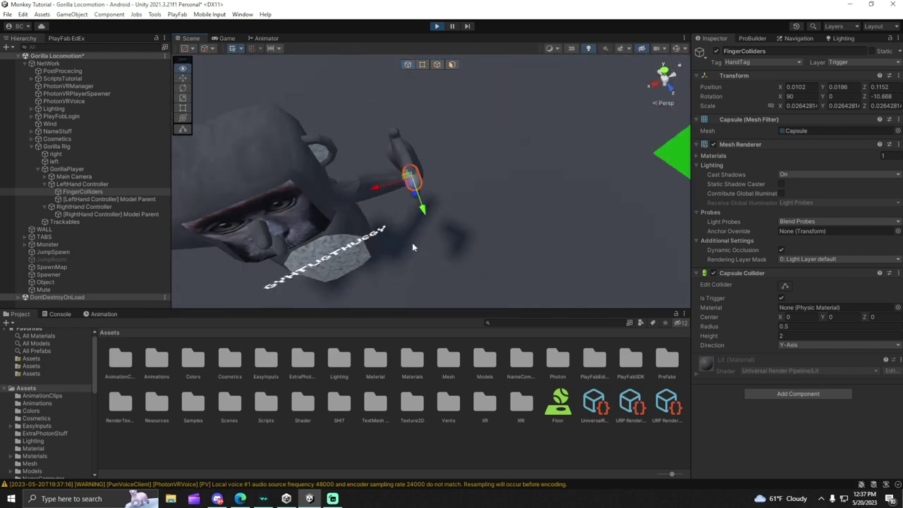
Nudge the finger capsule along X and copy its play-mode position (0.0095, 0.0186, 0.1153)
key(f)
drag(430, 210, 425, 209)
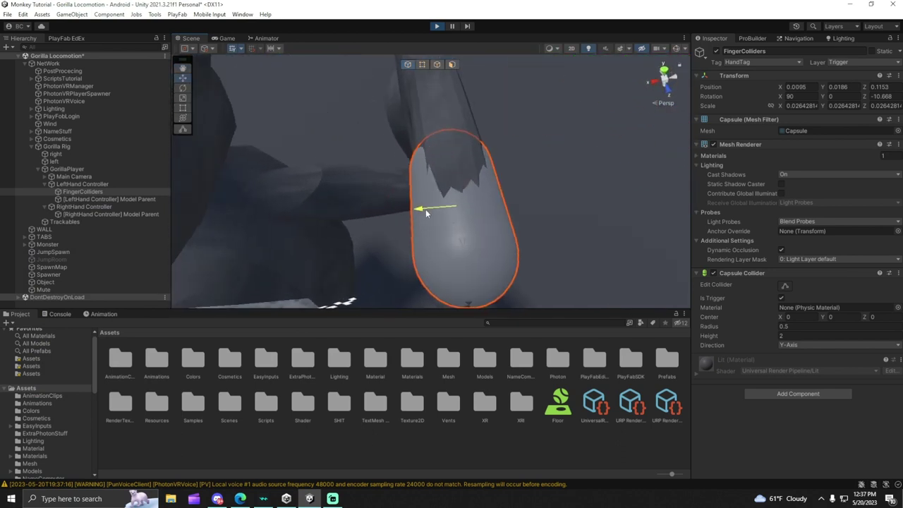
click(898, 76)
mouse_move(824, 150)
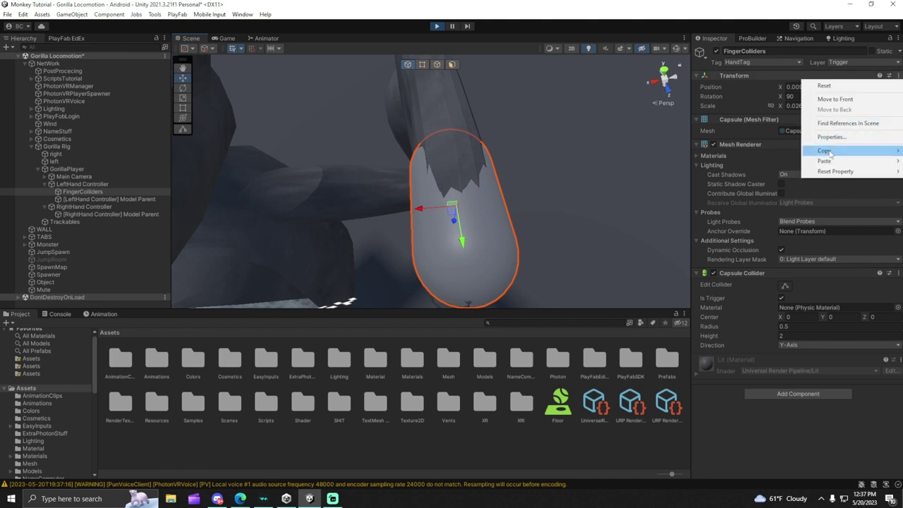
click(745, 150)
Stop play, paste the copied position onto FingerColliders, and run the game again
click(437, 26)
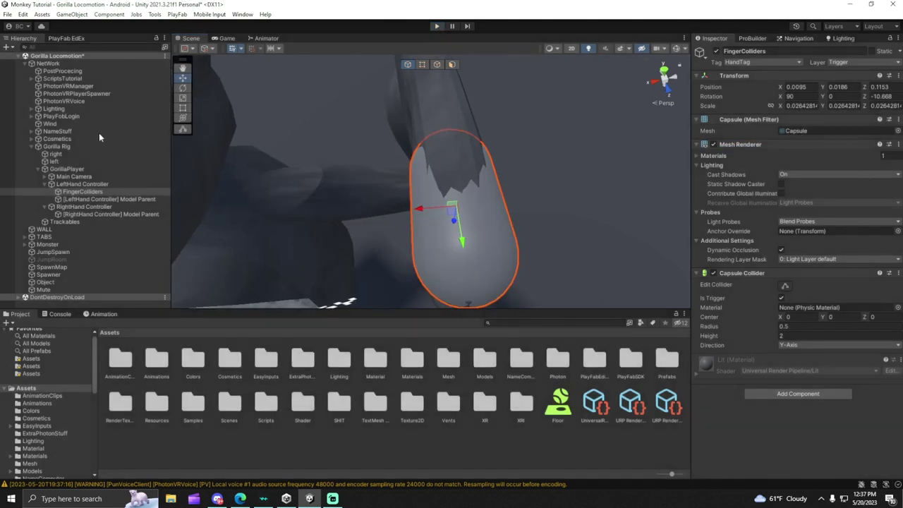
click(898, 75)
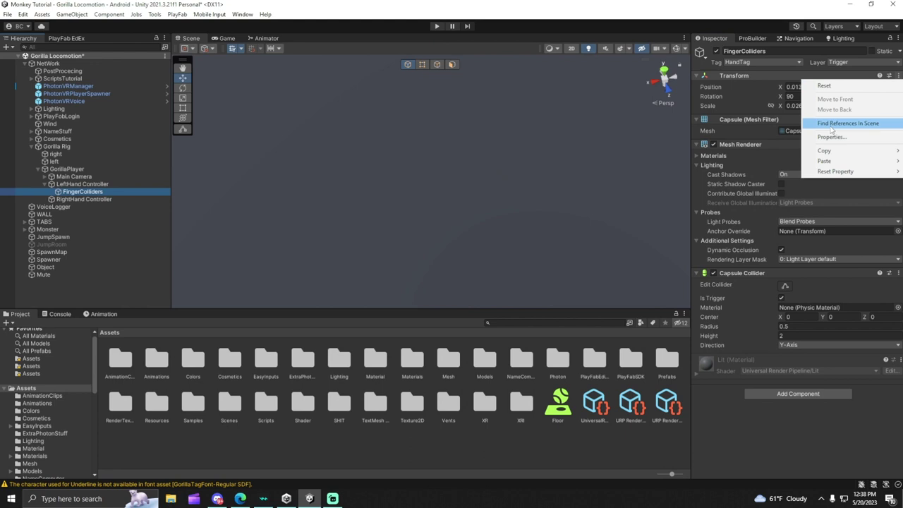
click(774, 153)
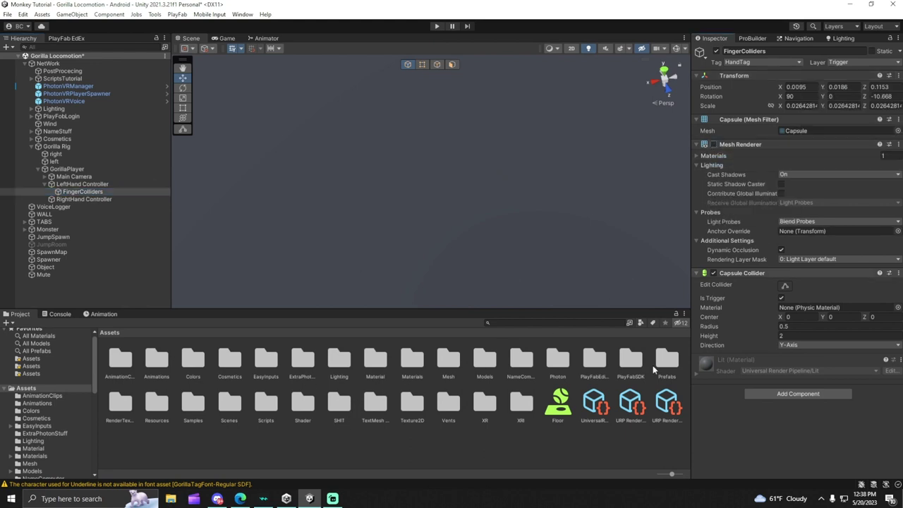
key(ctrl+p)
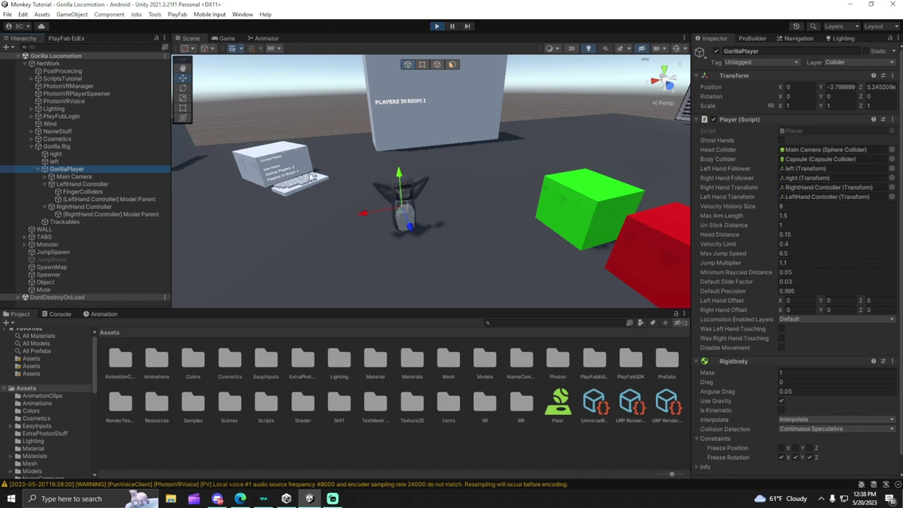
Move the gorilla player to the right and focus on its LeftHand Controller
drag(327, 195, 557, 185)
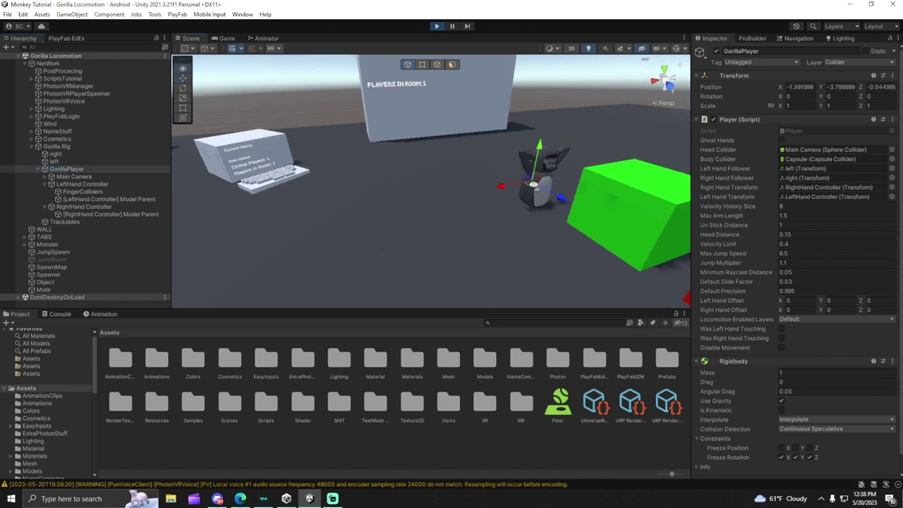
key(f)
click(51, 183)
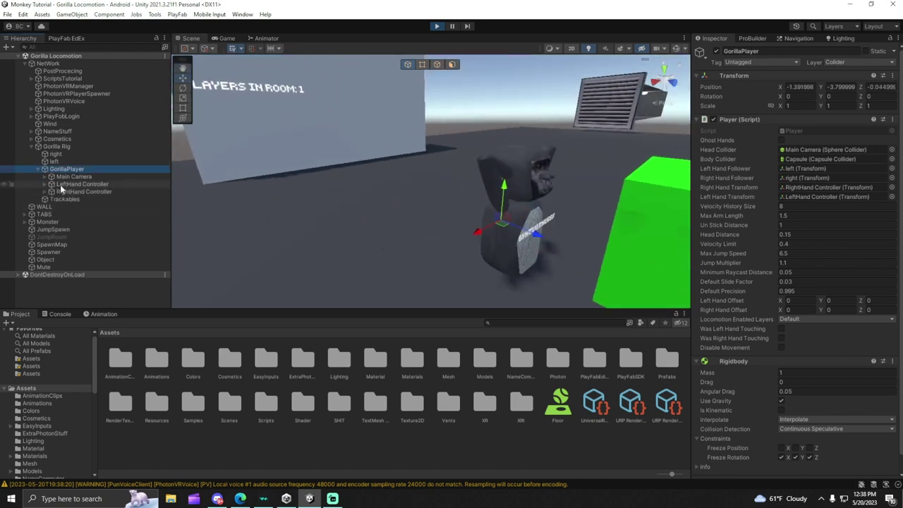
double_click(78, 184)
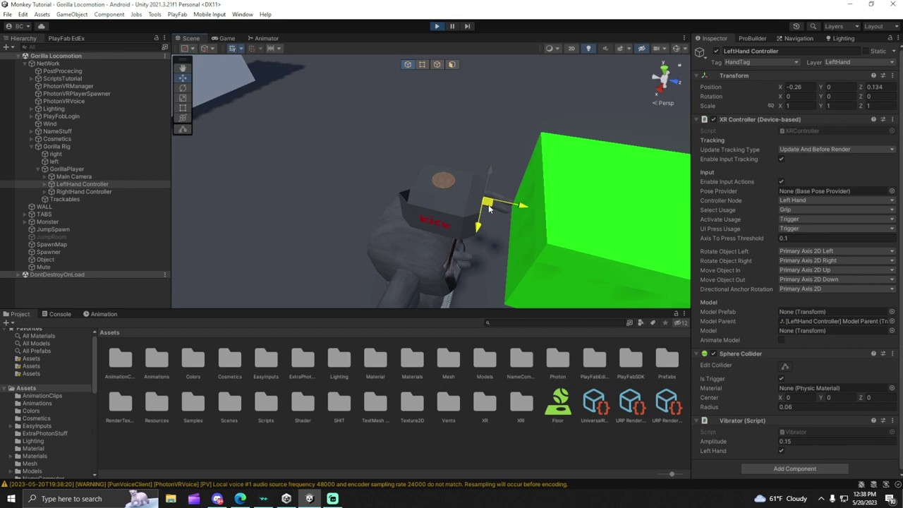
Push the gorilla's left hand into the green cube, then pull it back slightly
right_drag(516, 204, 520, 164)
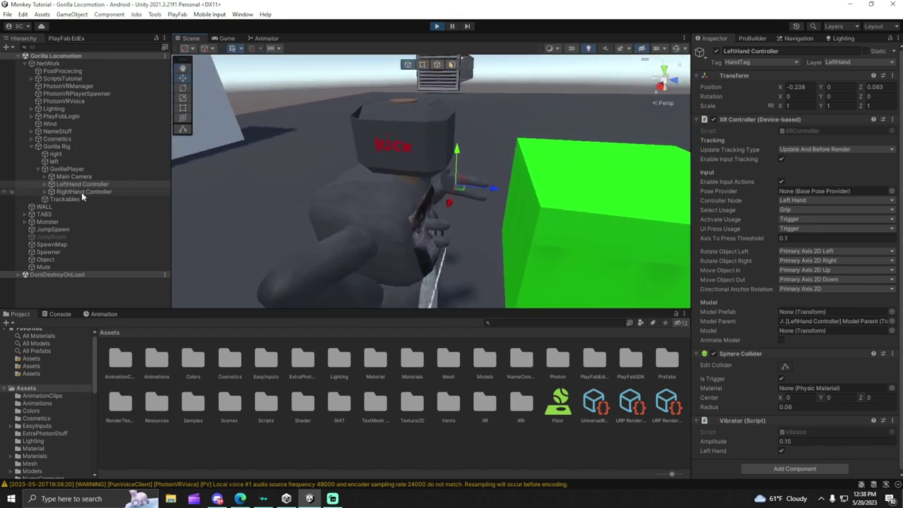
double_click(82, 191)
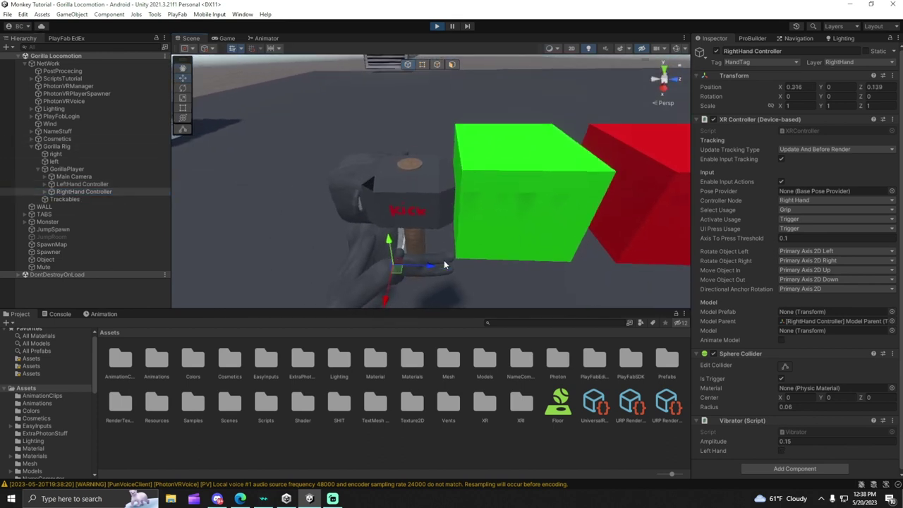
double_click(78, 184)
mouse_move(464, 201)
right_down()
mouse_move(544, 245)
mouse_move(494, 211)
right_up()
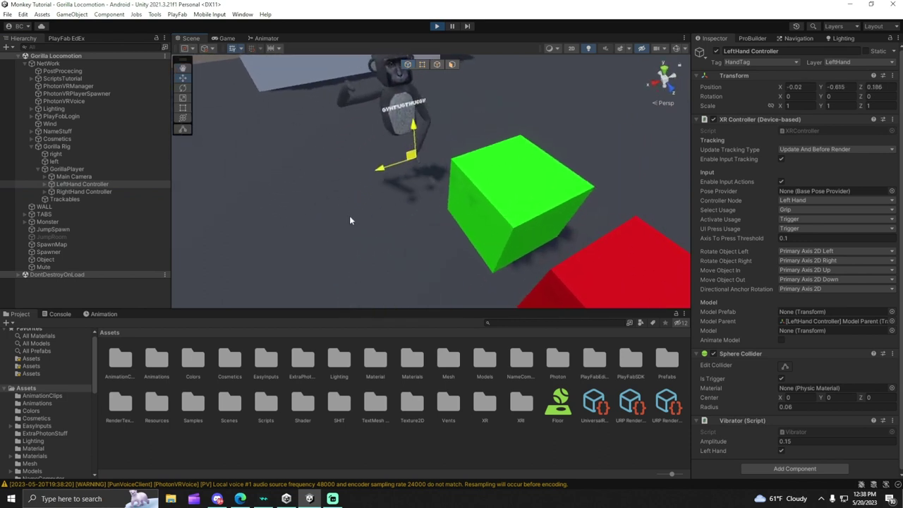
mouse_move(350, 215)
right_down()
mouse_move(445, 107)
mouse_move(402, 157)
right_up()
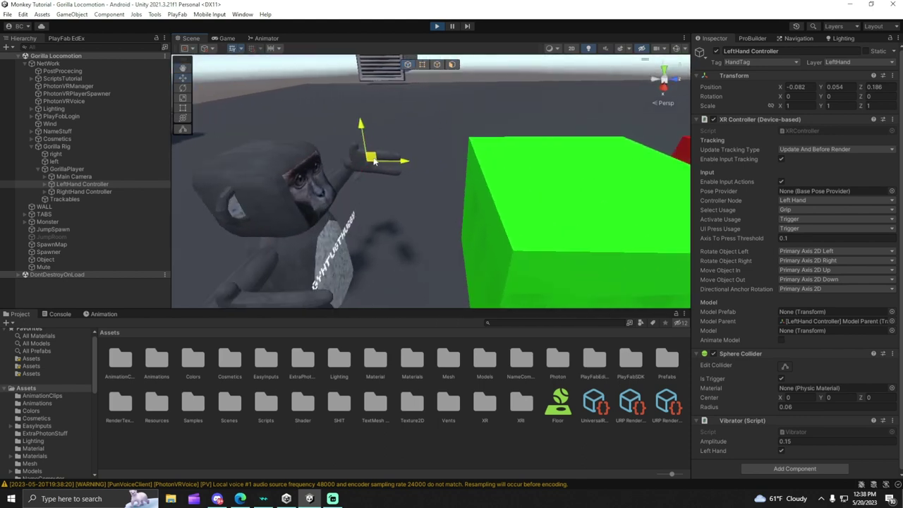
mouse_move(363, 139)
mouse_down()
mouse_move(455, 198)
mouse_move(416, 192)
mouse_up()
mouse_move(417, 191)
right_down()
mouse_move(529, 175)
mouse_move(395, 177)
right_up()
key(ctrl+p)
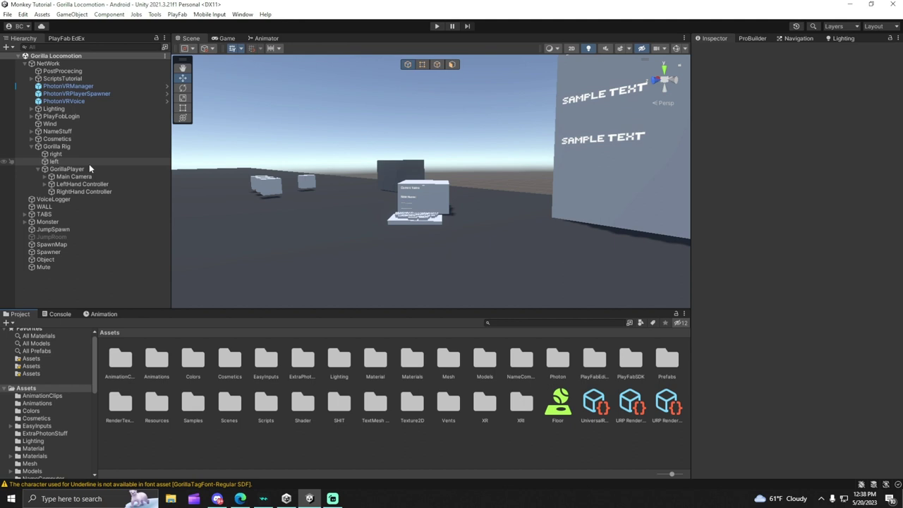
click(66, 185)
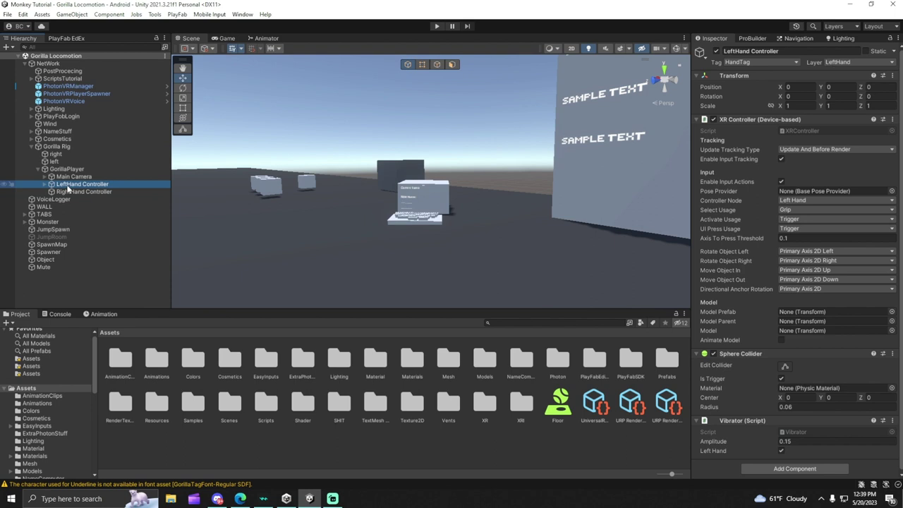
click(265, 439)
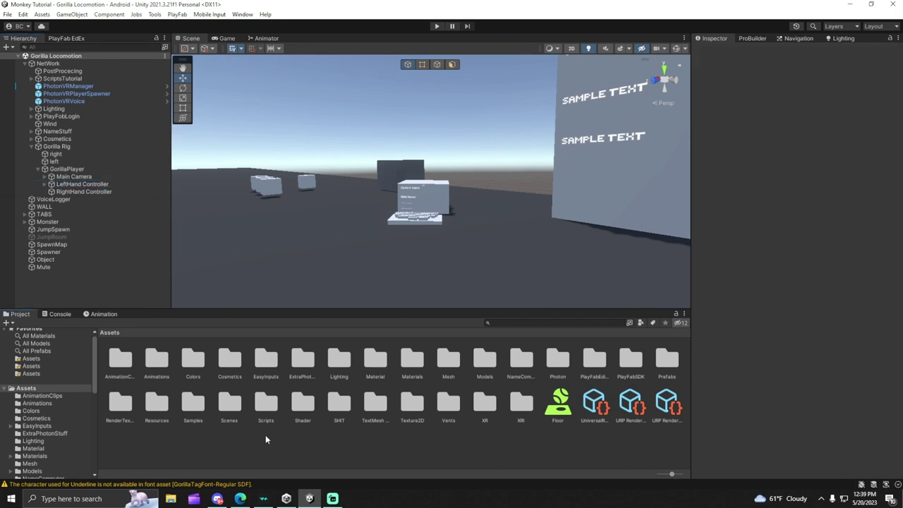